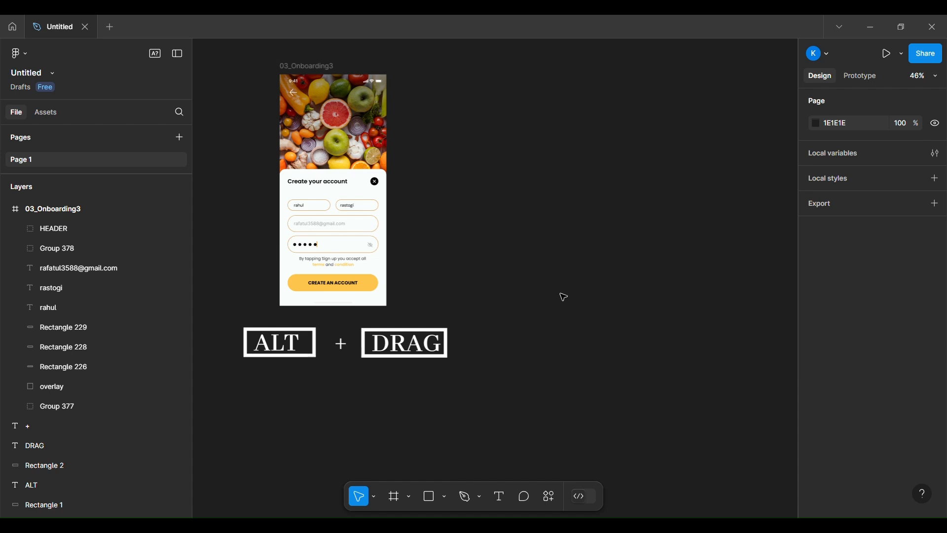
# Duplicate the 03_Onboarding3 frame and place the copy beside the original
pyautogui.click(308, 65)
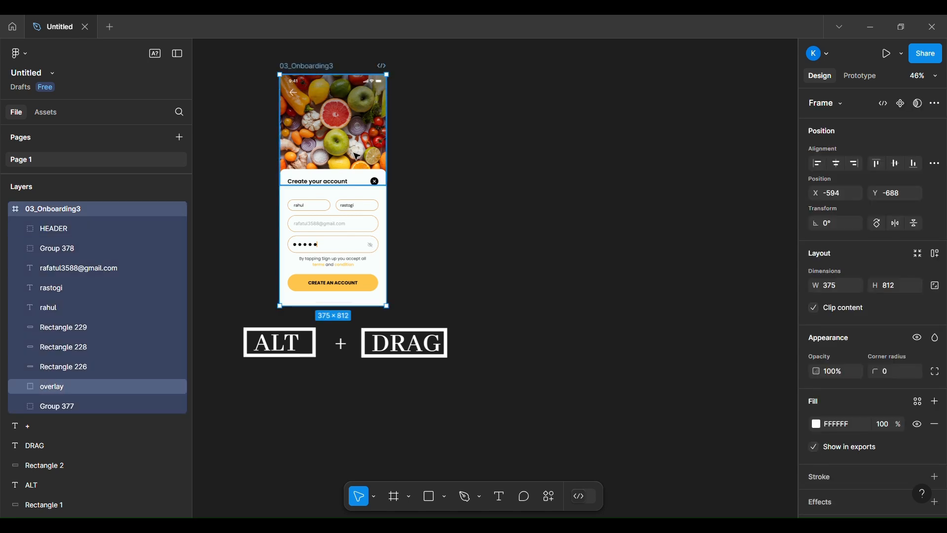
pyautogui.moveTo(357, 156); pyautogui.dragTo(446, 159)
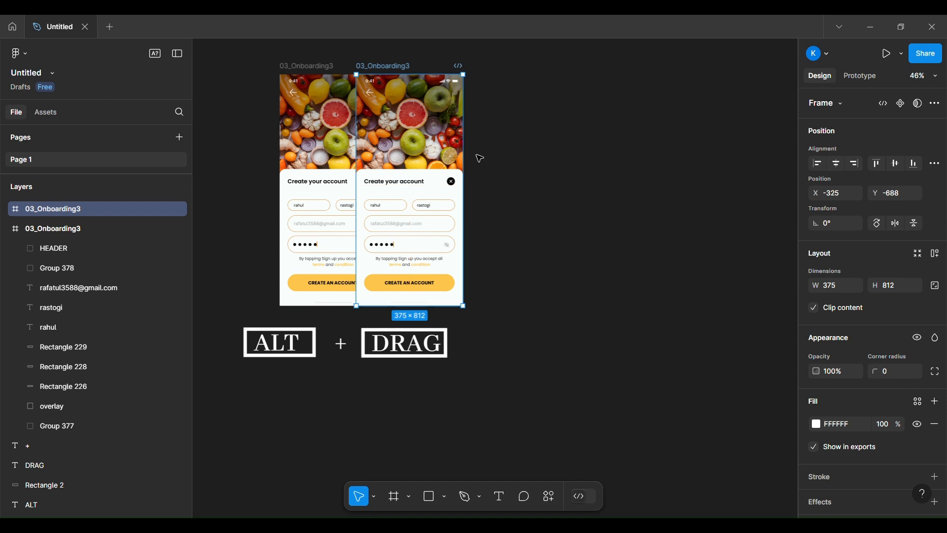
pyautogui.moveTo(390, 73); pyautogui.dragTo(442, 73)
pyautogui.moveTo(458, 142); pyautogui.dragTo(726, 149)
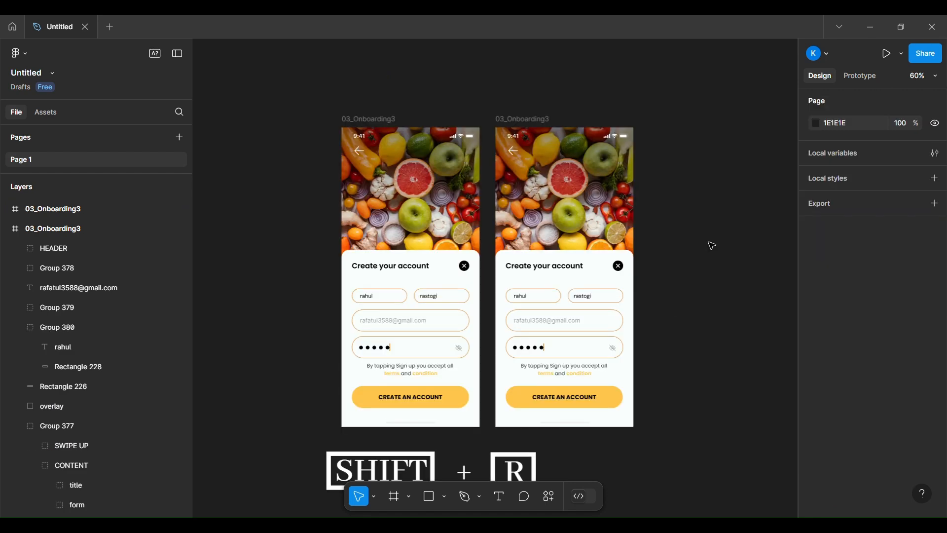
# Select both onboarding frames and show the canvas rulers
pyautogui.scroll(-2, 711, 245)
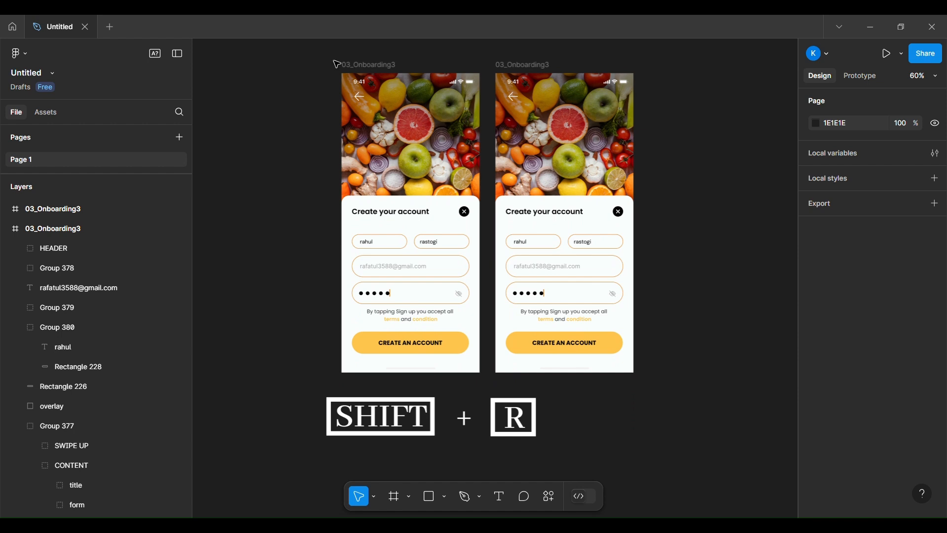
pyautogui.moveTo(337, 68); pyautogui.dragTo(672, 382)
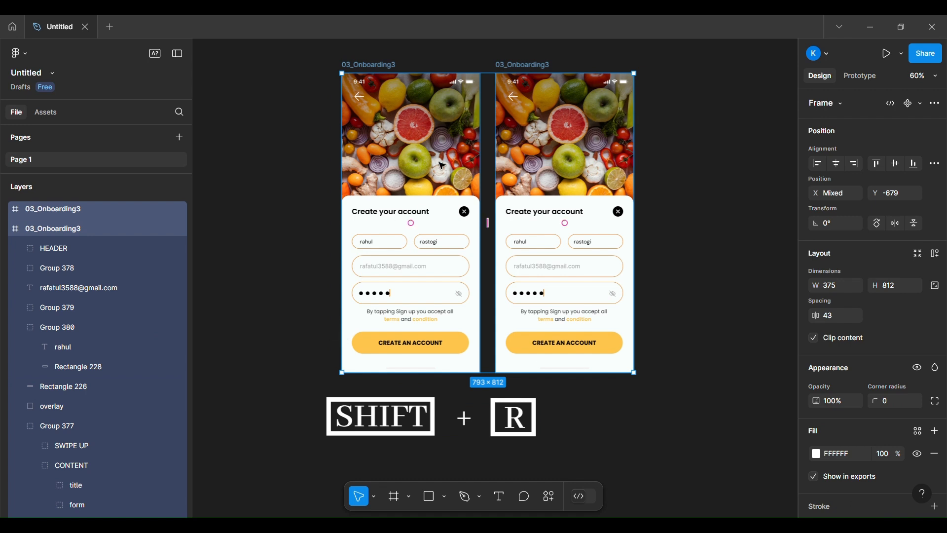
pyautogui.hotkey('shift', 'r')
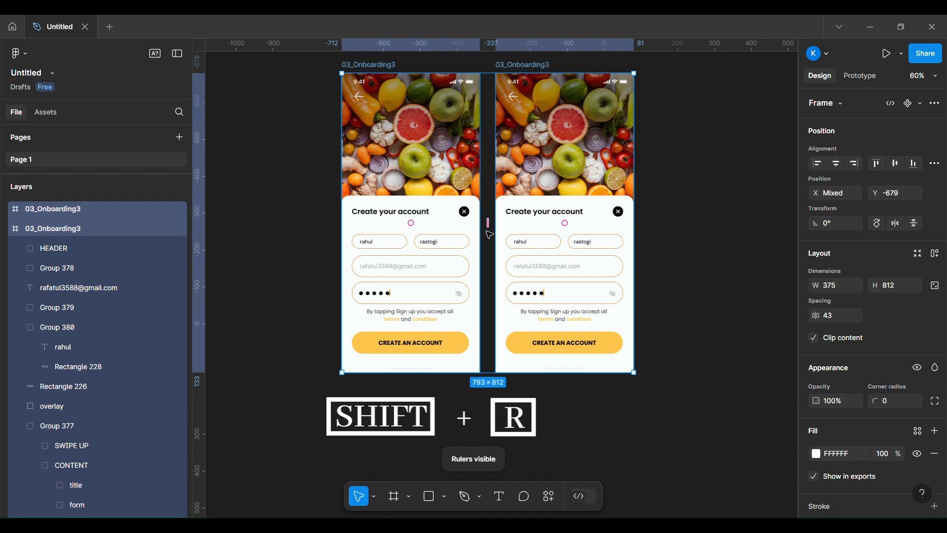
# Widen the spacing between the two selected onboarding frames slightly
pyautogui.moveTo(414, 225)
pyautogui.mouseDown()
pyautogui.moveTo(416, 234)
pyautogui.moveTo(414, 223)
pyautogui.mouseUp()
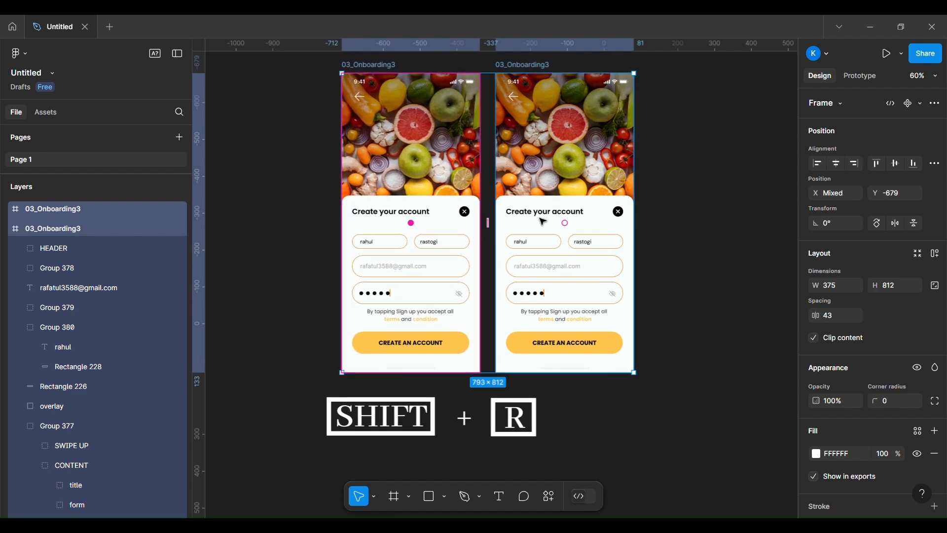
pyautogui.moveTo(492, 228)
pyautogui.moveTo(495, 232)
pyautogui.mouseDown()
pyautogui.moveTo(575, 229)
pyautogui.moveTo(489, 230)
pyautogui.moveTo(502, 231)
pyautogui.mouseUp()
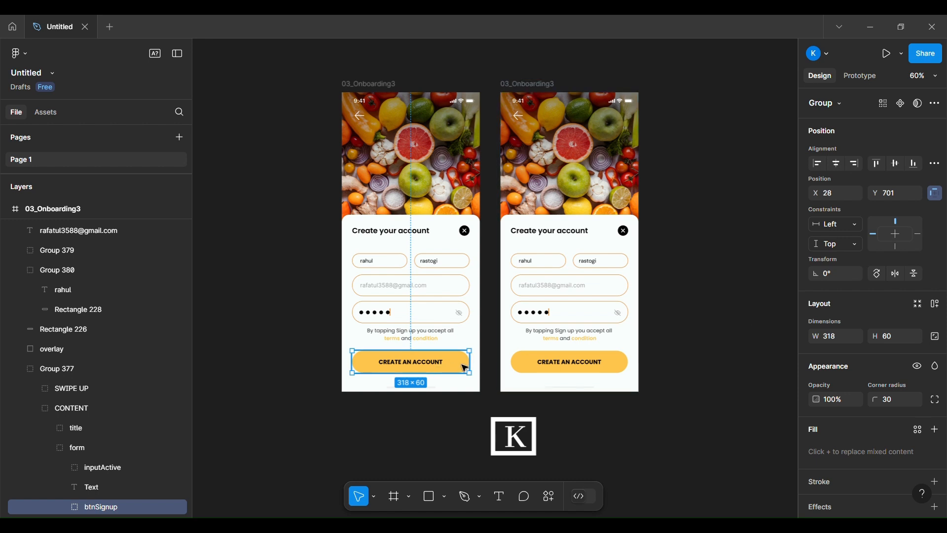
# Scale the first frame's CREATE AN ACCOUNT button up proportionally to about 337 × 64 with the Scale tool
pyautogui.press('k')
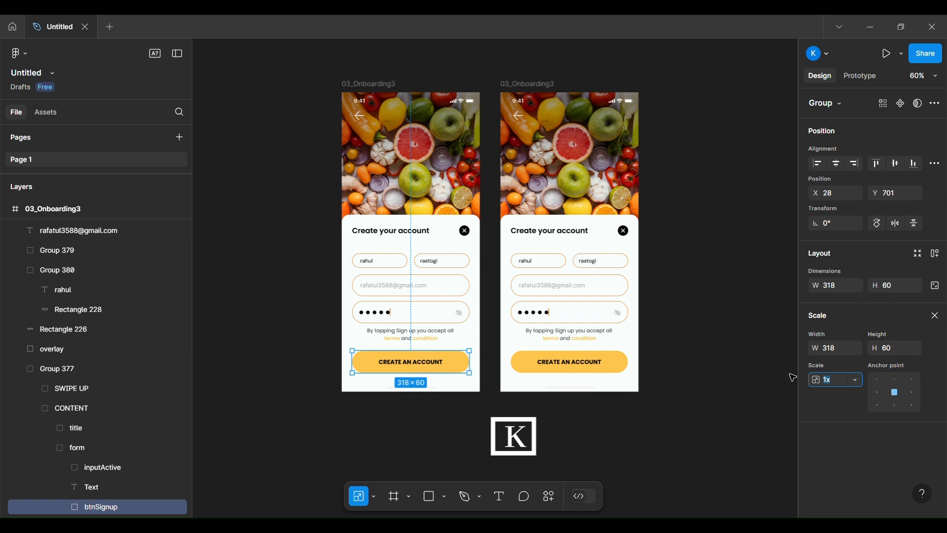
pyautogui.moveTo(821, 381)
pyautogui.mouseDown()
pyautogui.moveTo(851, 386)
pyautogui.moveTo(795, 381)
pyautogui.moveTo(822, 380)
pyautogui.mouseUp()
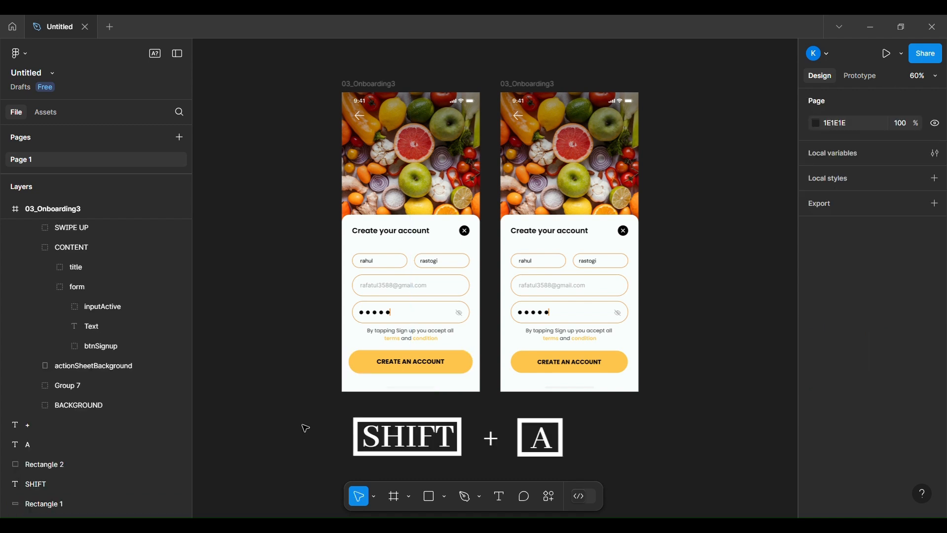
# Try auto layout on the first onboarding frame, switching its direction to vertical and to horizontal
pyautogui.click(366, 88)
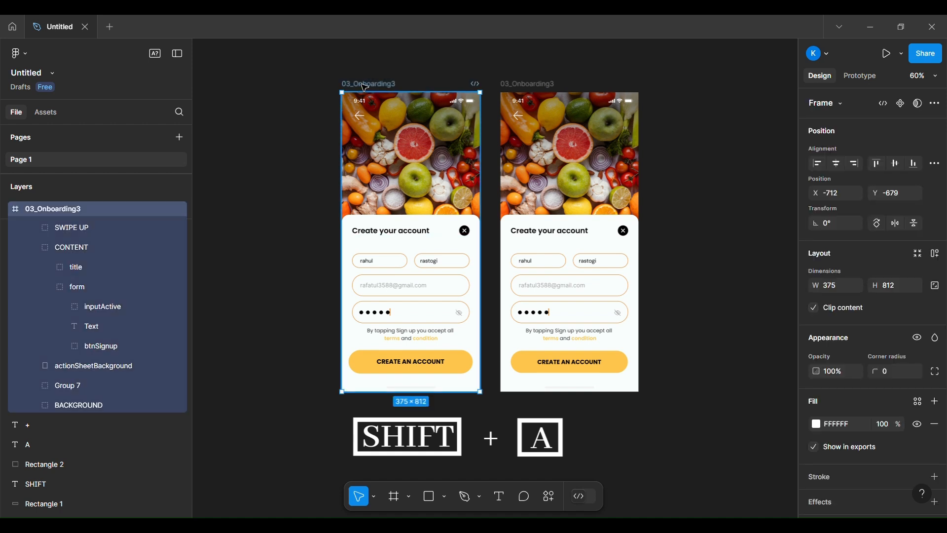
pyautogui.hotkey('shift', 'a')
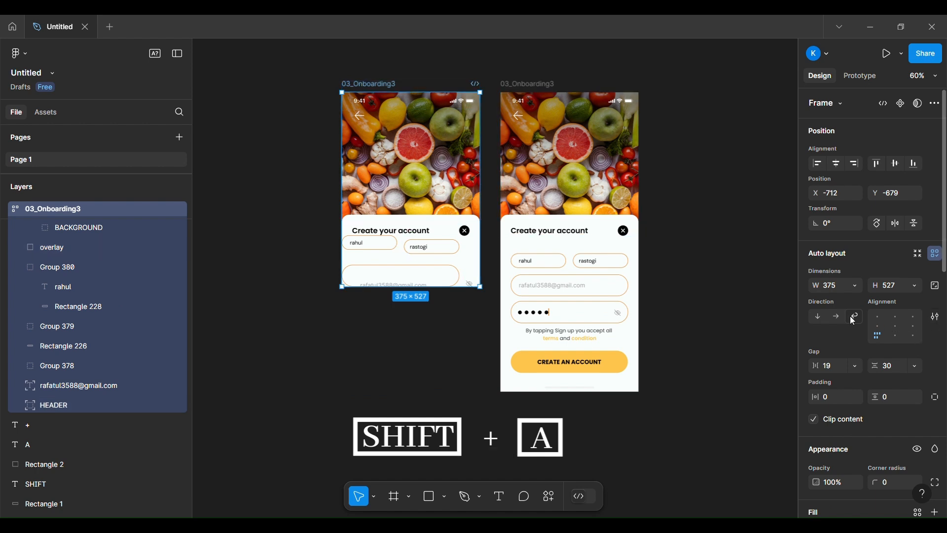
pyautogui.click(821, 318)
pyautogui.click(840, 318)
pyautogui.moveTo(427, 287)
pyautogui.mouseDown()
pyautogui.moveTo(428, 378)
pyautogui.moveTo(424, 236)
pyautogui.moveTo(433, 338)
pyautogui.moveTo(433, 298)
pyautogui.mouseUp()
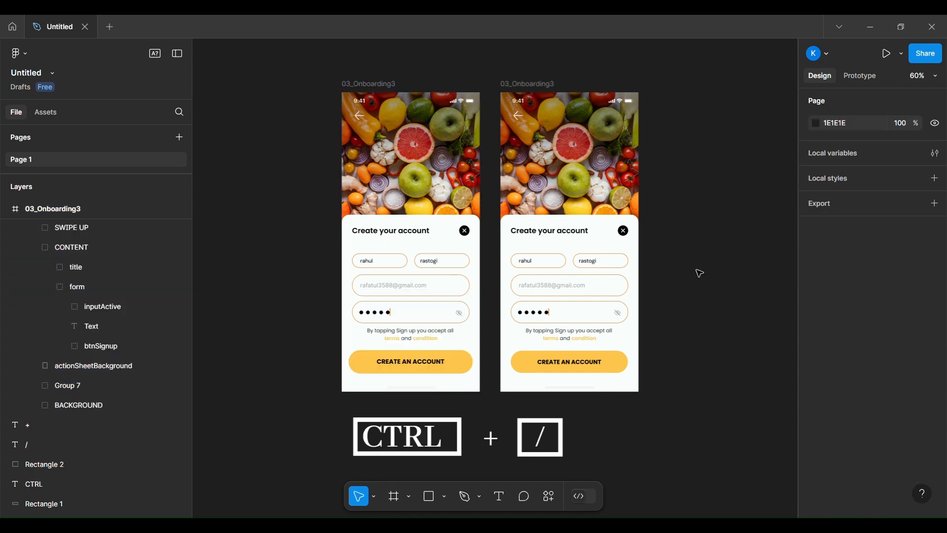
# Search the quick actions for ICONIFY
pyautogui.press('r')
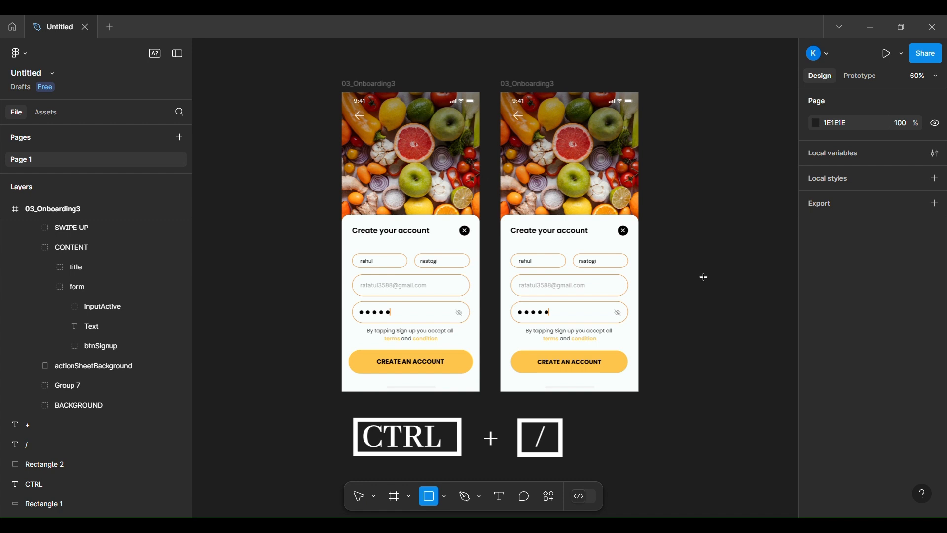
pyautogui.hotkey('ctrl', '/')
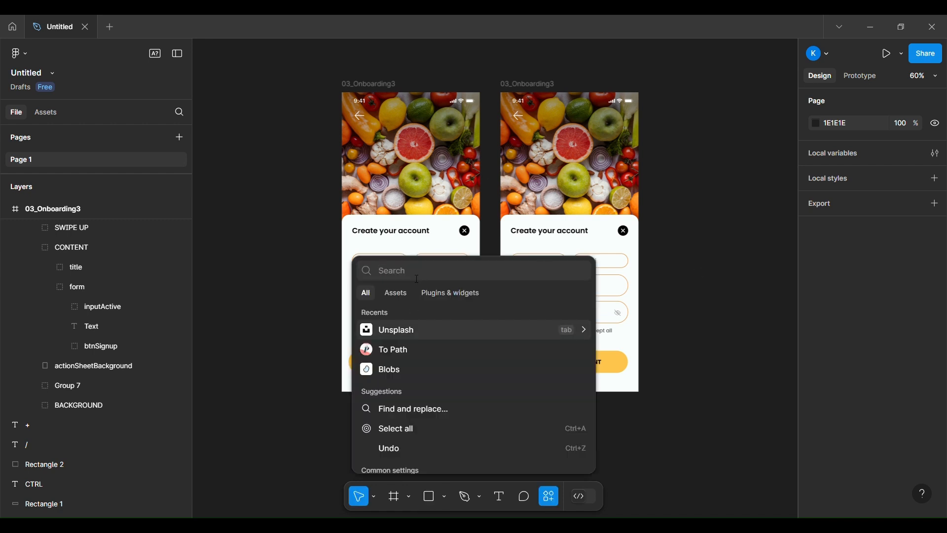
pyautogui.write('ICON')
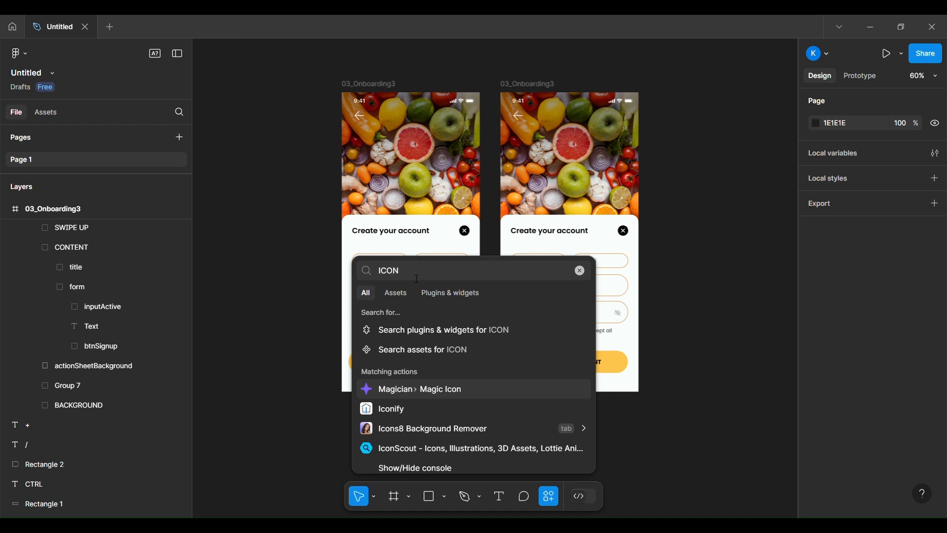
pyautogui.write('IFY')
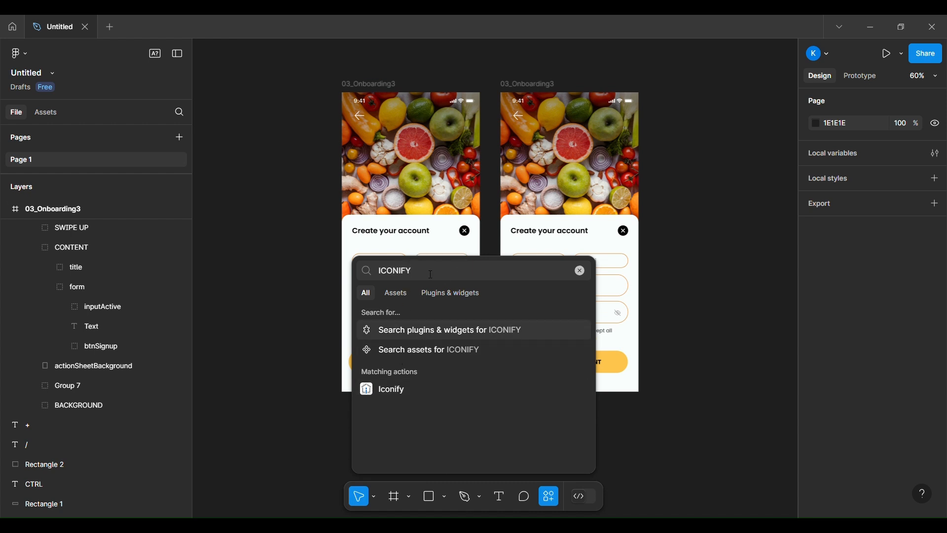
# Clear the quick actions search and browse its Assets, Plugins & widgets and All categories
pyautogui.press('BackSpace')
pyautogui.press('BackSpace')
pyautogui.press('BackSpace')
pyautogui.press('BackSpace')
pyautogui.press('BackSpace')
pyautogui.press('BackSpace')
pyautogui.press('BackSpace')
pyautogui.click(395, 294)
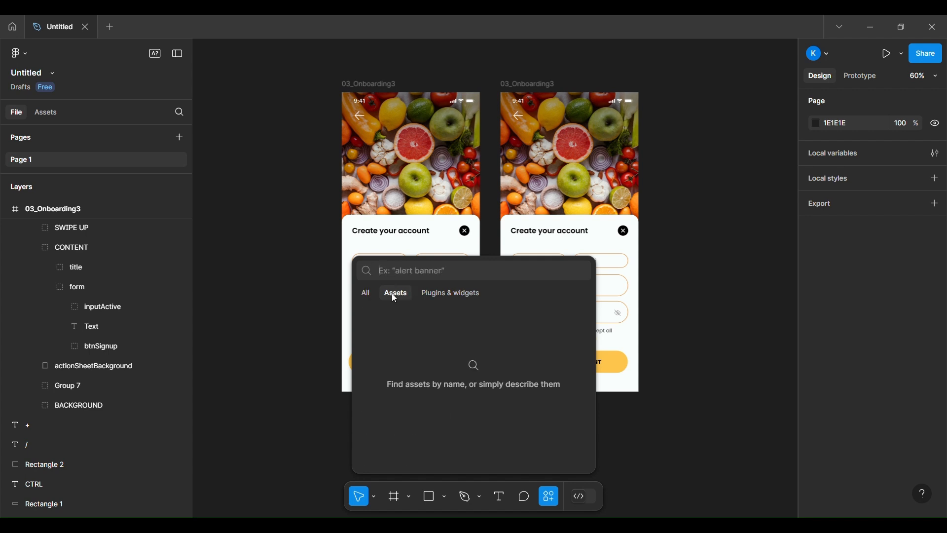
pyautogui.click(442, 291)
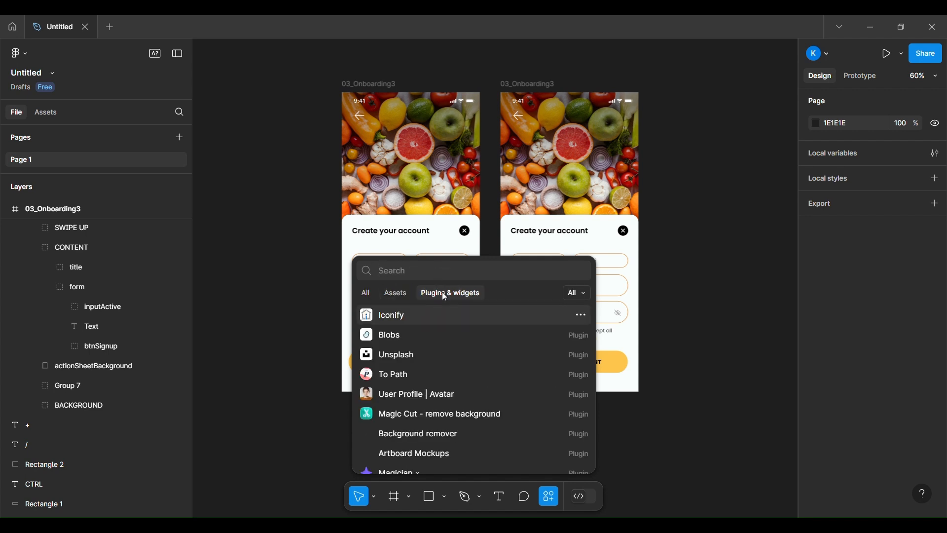
pyautogui.click(370, 292)
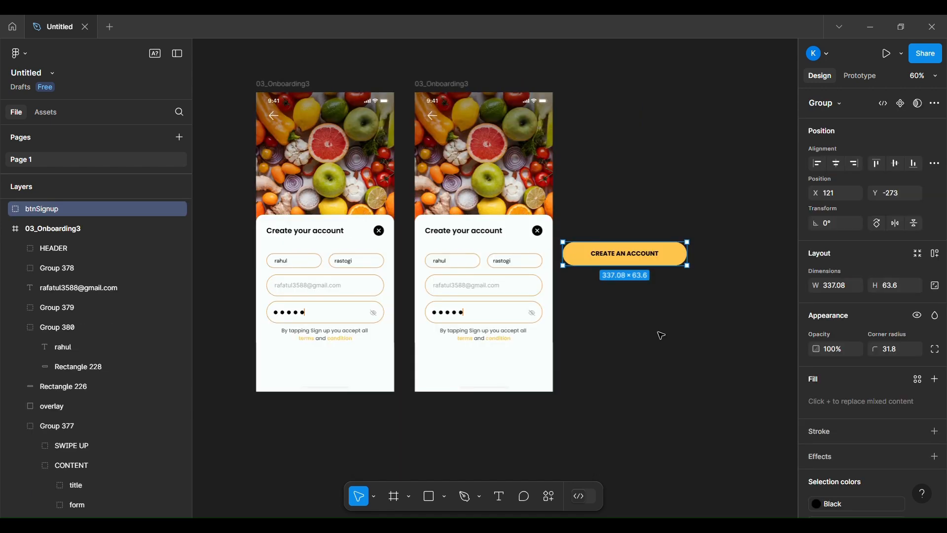
# Turn the btnSignup button group beside the frames into a component and add a variant to it
pyautogui.click(934, 103)
pyautogui.click(846, 150)
pyautogui.click(918, 103)
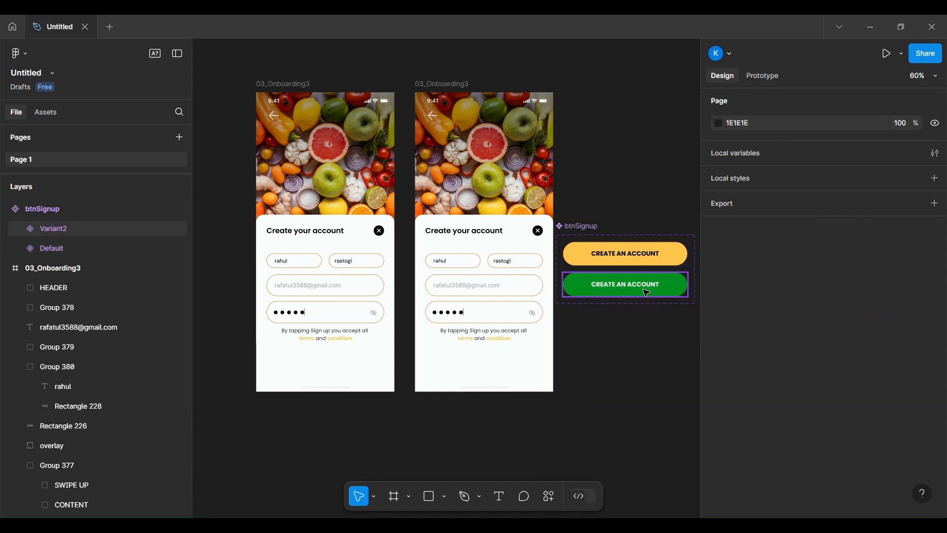
# Place an instance of the btnSignup component from this file's assets beneath the terms text in each onboarding frame
pyautogui.click(43, 112)
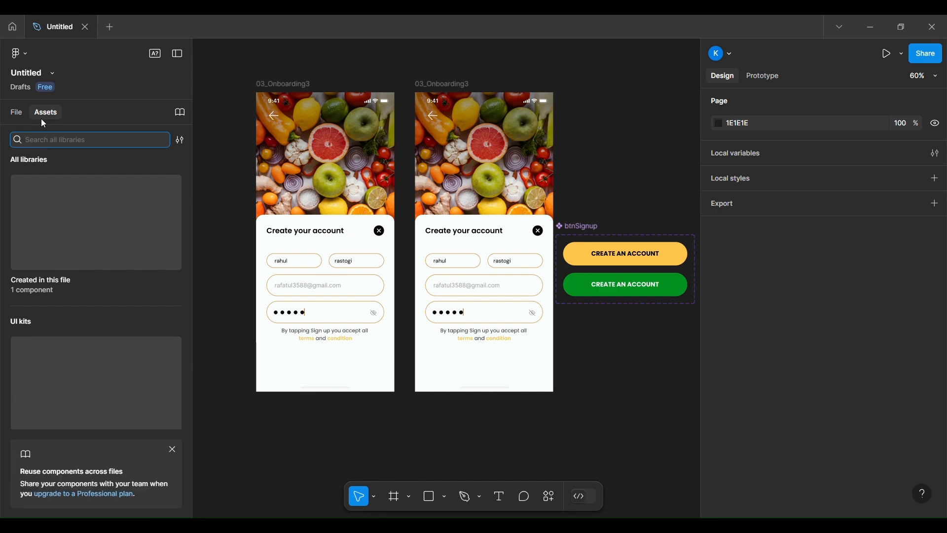
pyautogui.click(58, 214)
pyautogui.moveTo(91, 200); pyautogui.dragTo(323, 368)
pyautogui.moveTo(113, 204); pyautogui.dragTo(489, 361)
pyautogui.click(628, 381)
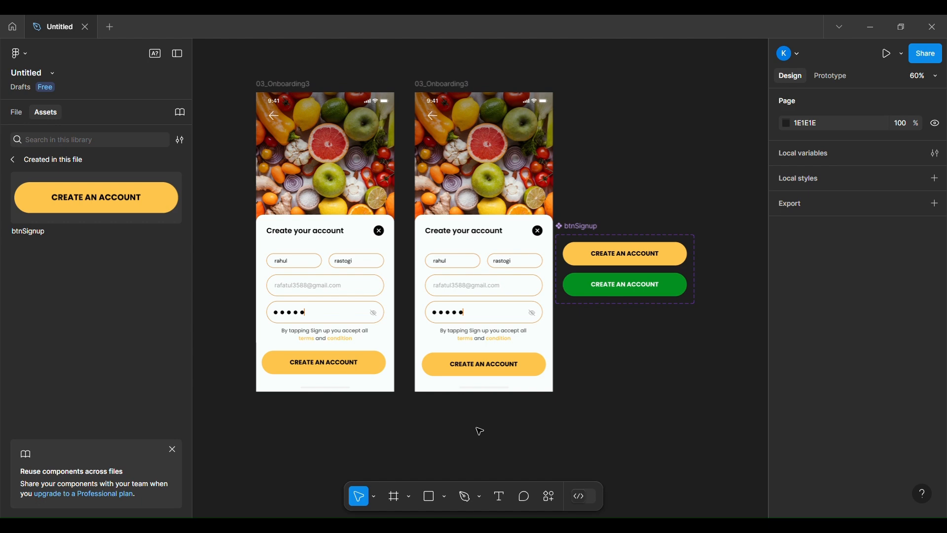
# Add a visible drop shadow to the first frame's CREATE AN ACCOUNT button and view the available effect types
pyautogui.click(360, 363)
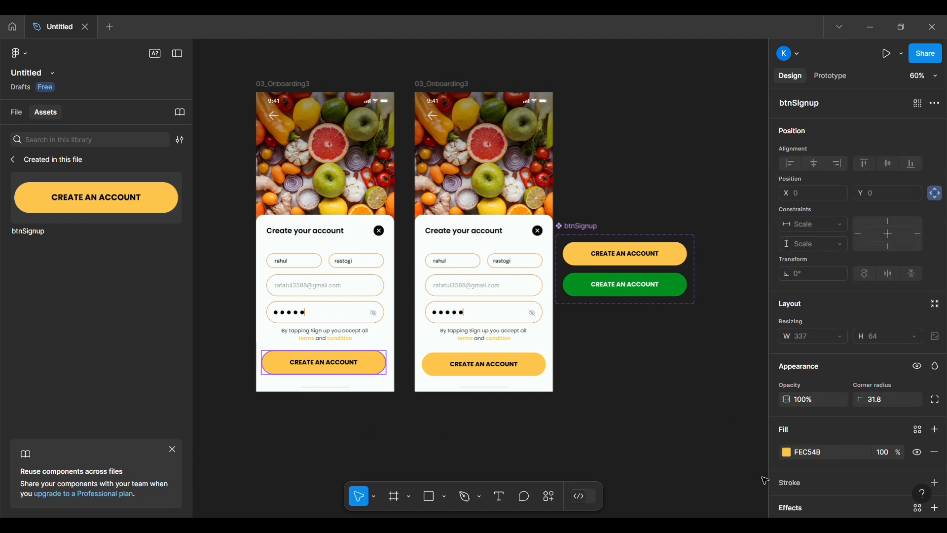
pyautogui.scroll(-3, 786, 406)
pyautogui.click(935, 420)
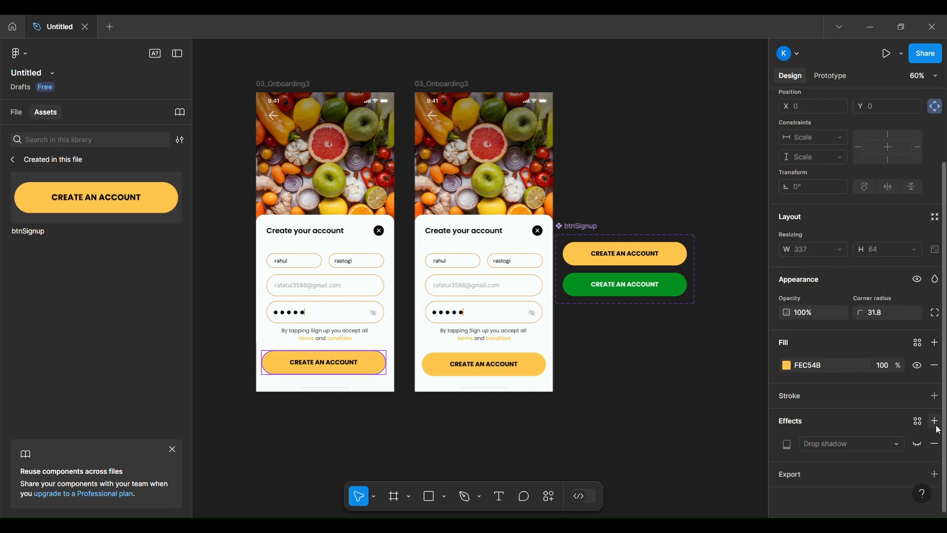
pyautogui.click(921, 445)
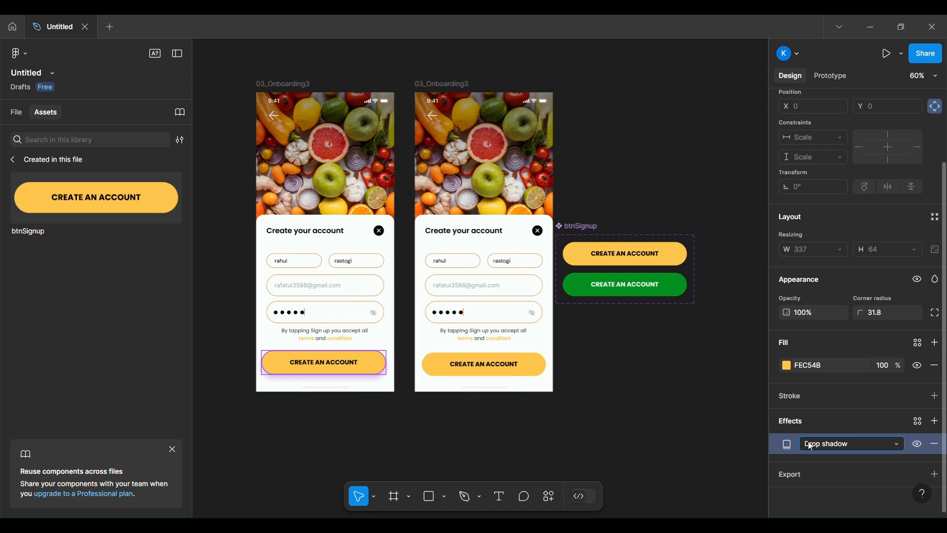
pyautogui.click(864, 443)
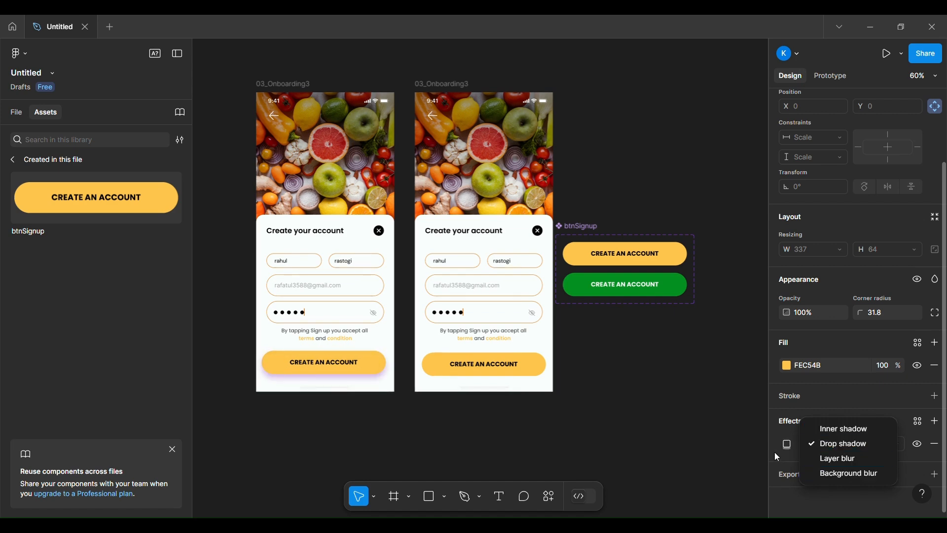
# Set the first button's drop shadow colour to light grey C3C2C1
pyautogui.click(791, 447)
pyautogui.click(791, 448)
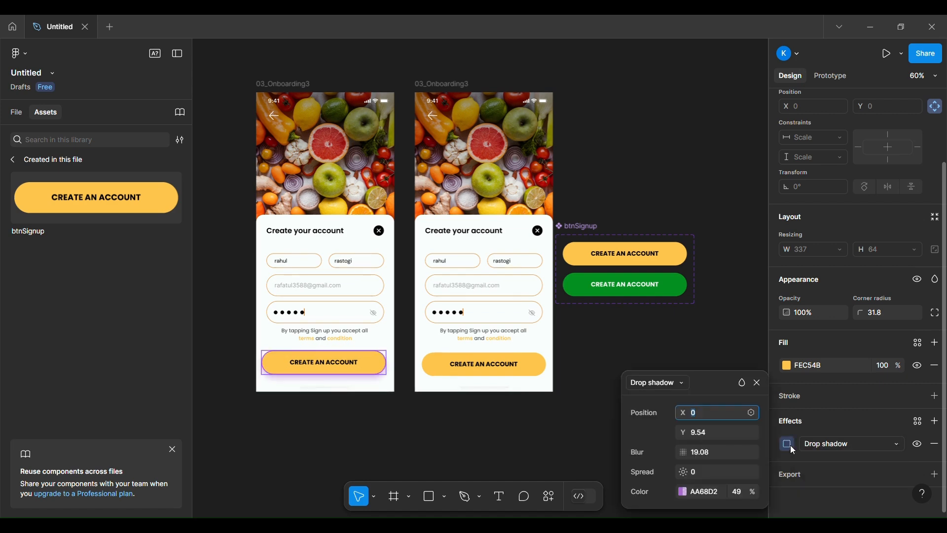
pyautogui.click(683, 491)
pyautogui.click(532, 457)
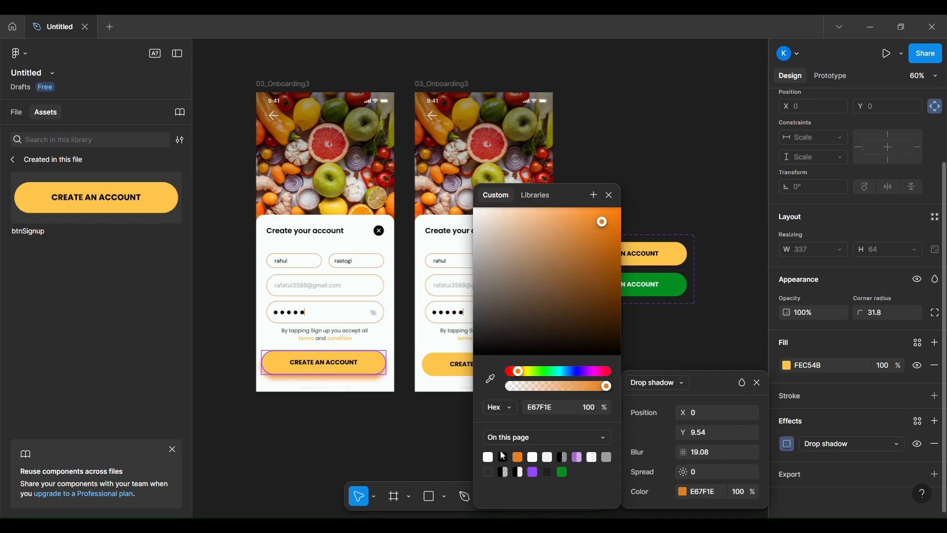
pyautogui.click(479, 254)
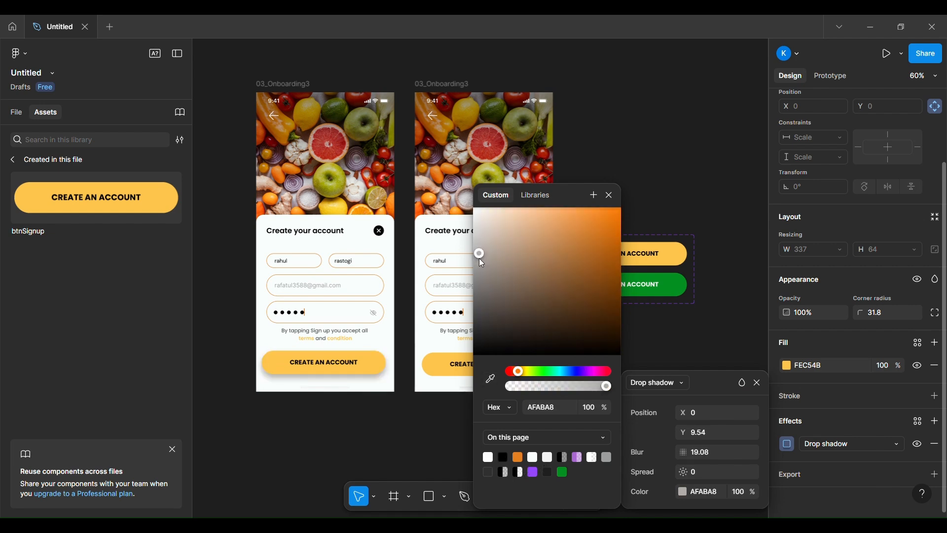
pyautogui.moveTo(479, 261); pyautogui.dragTo(476, 242)
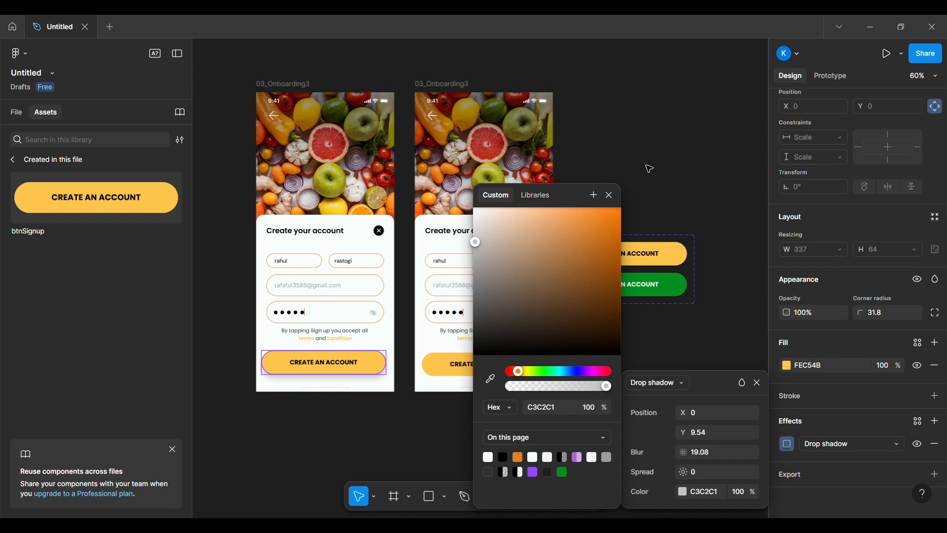
pyautogui.click(649, 168)
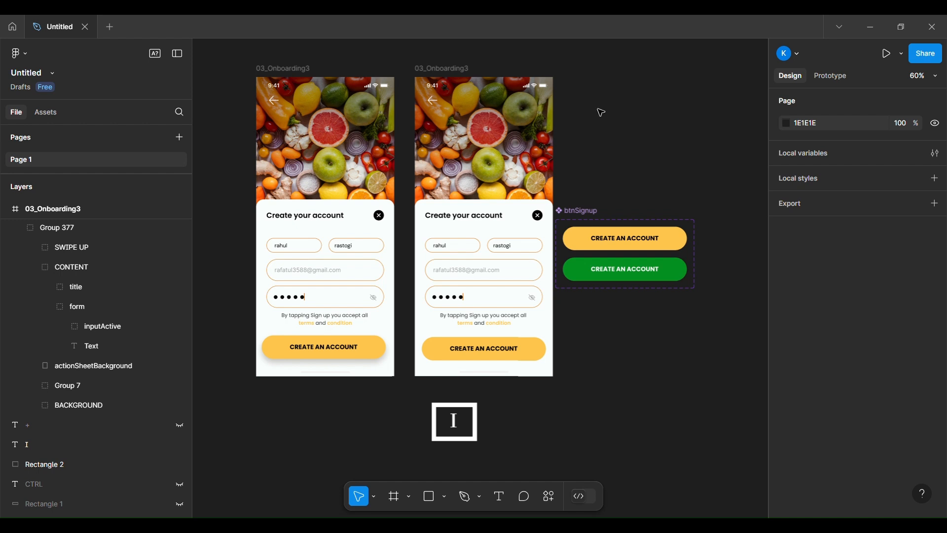
# Try to sample the green variant's colour onto the second frame's CREATE AN ACCOUNT button with the eyedropper
pyautogui.click(461, 360)
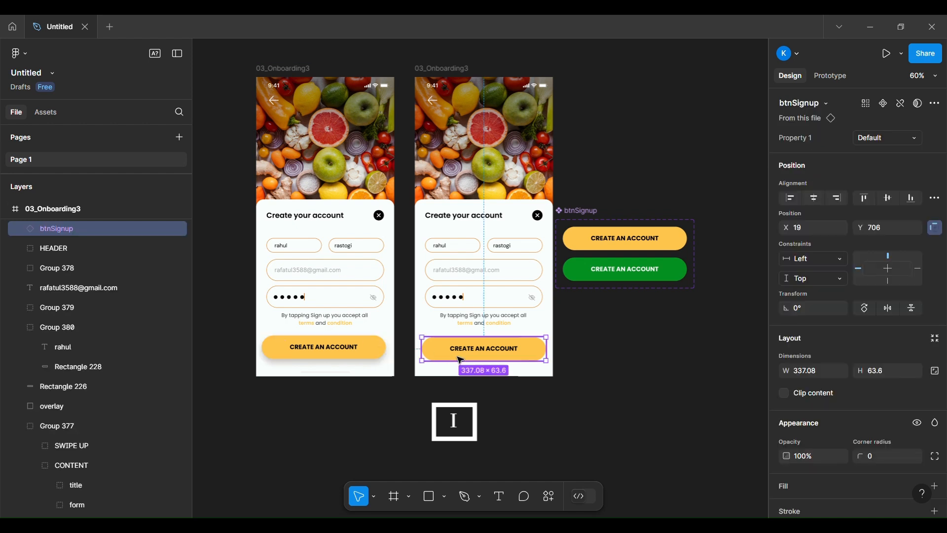
pyautogui.press('i')
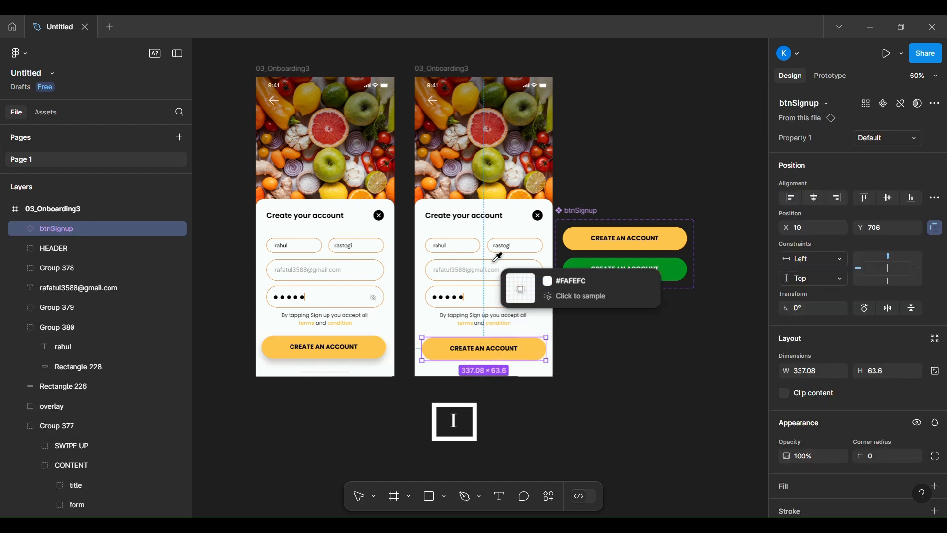
pyautogui.click(579, 262)
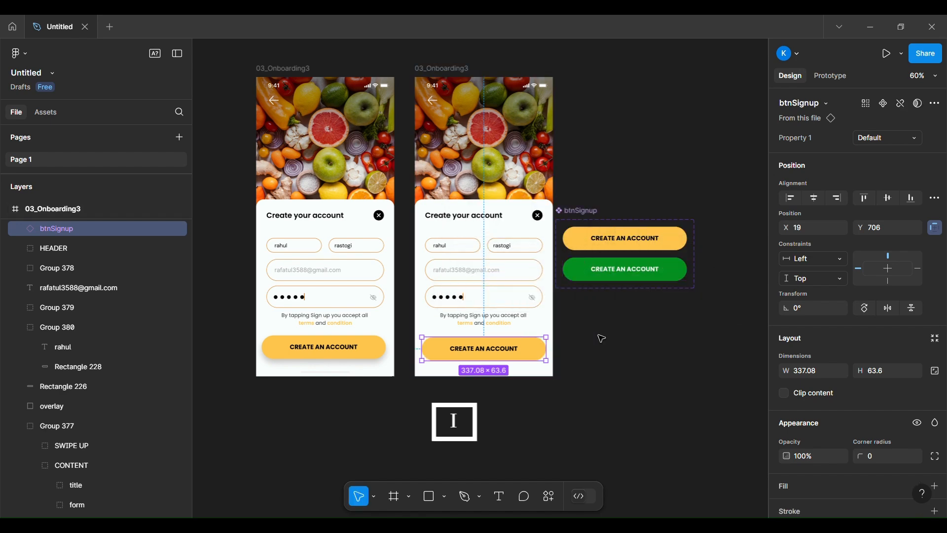
# Fill the background of the second frame's CREATE AN ACCOUNT button with green 049020 sampled from the green btnSignup variant
pyautogui.doubleClick(537, 357)
pyautogui.press('i')
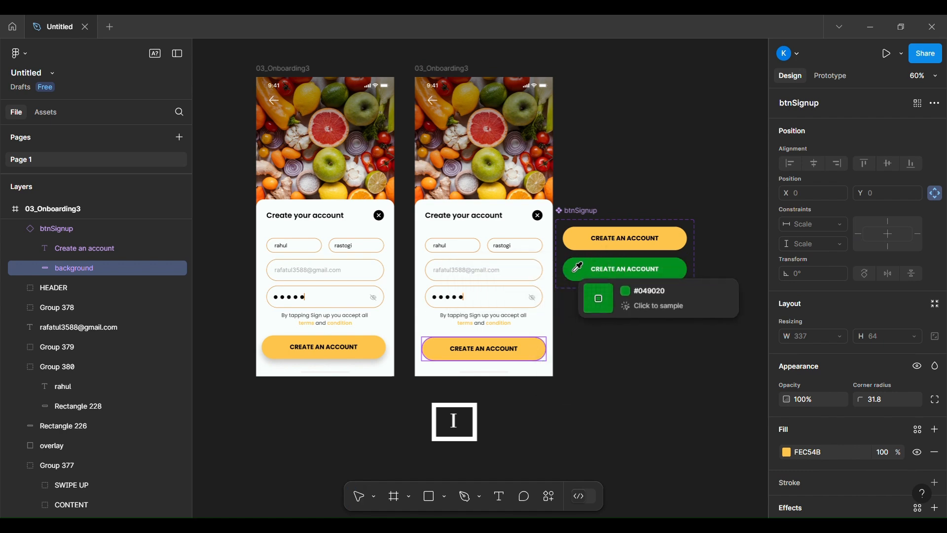
pyautogui.click(575, 277)
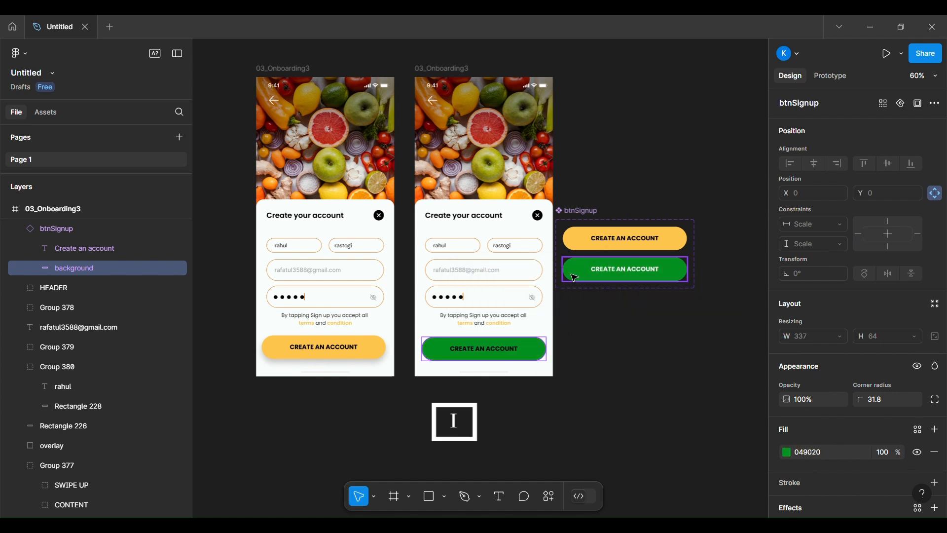
pyautogui.click(581, 398)
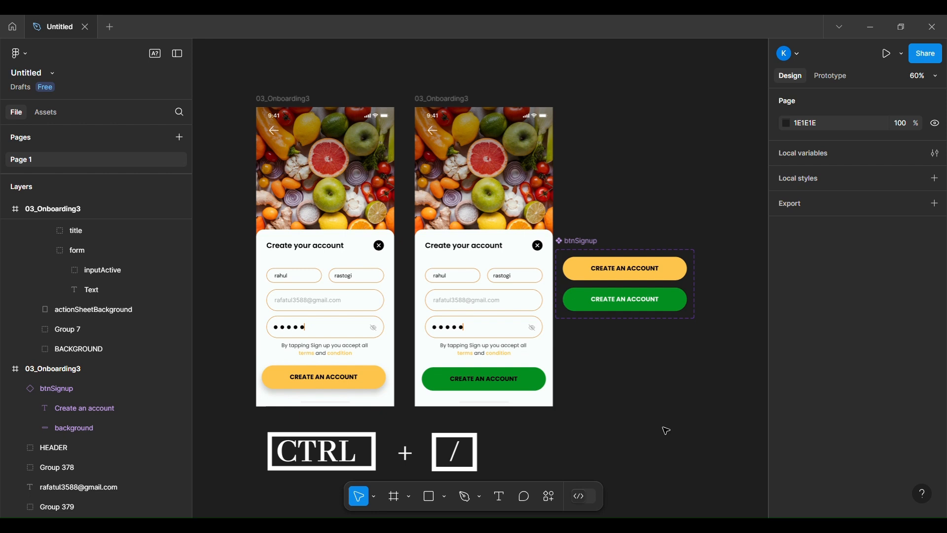
# Open the quick actions search, run the Unsplash plugin with the first frame's Group 377 selected, and move its window over the frames
pyautogui.hotkey('ctrl', '/')
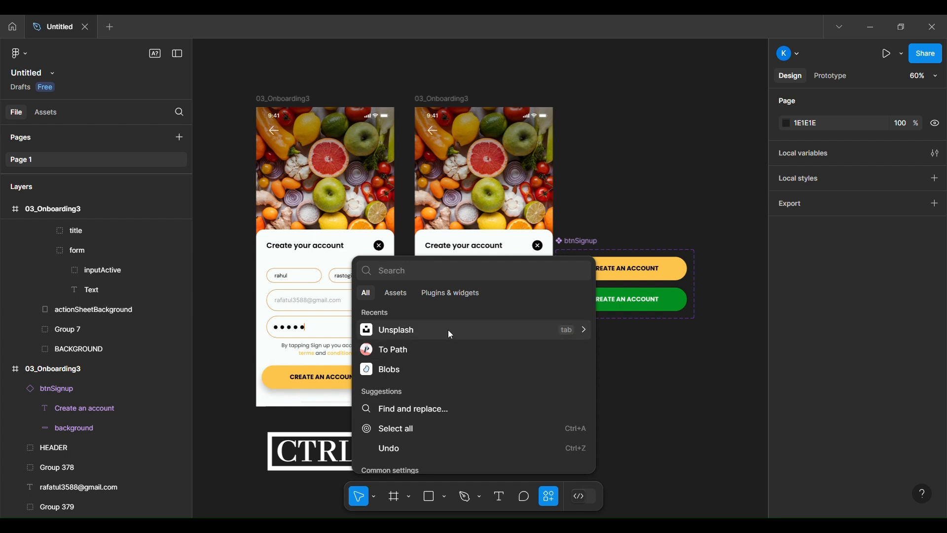
pyautogui.click(383, 337)
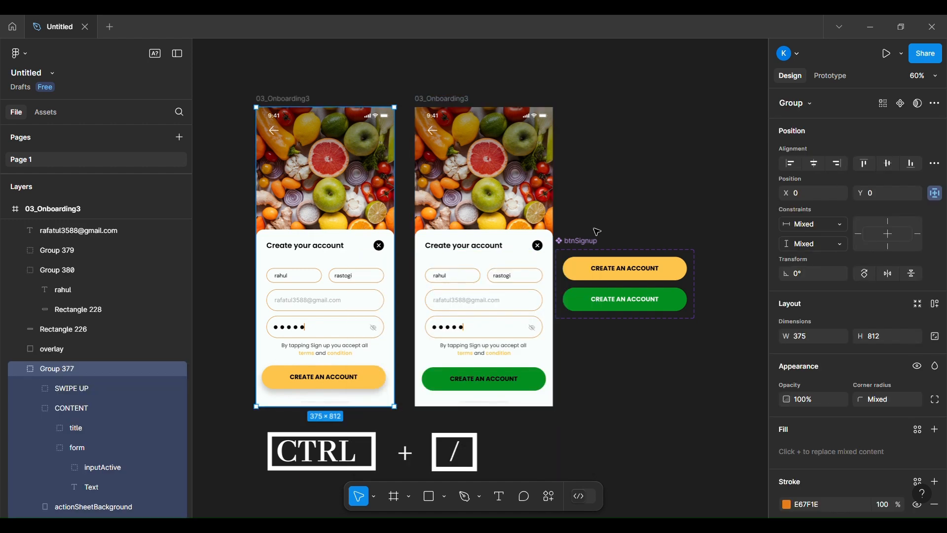
pyautogui.hotkey('ctrl', 'alt', 'p')
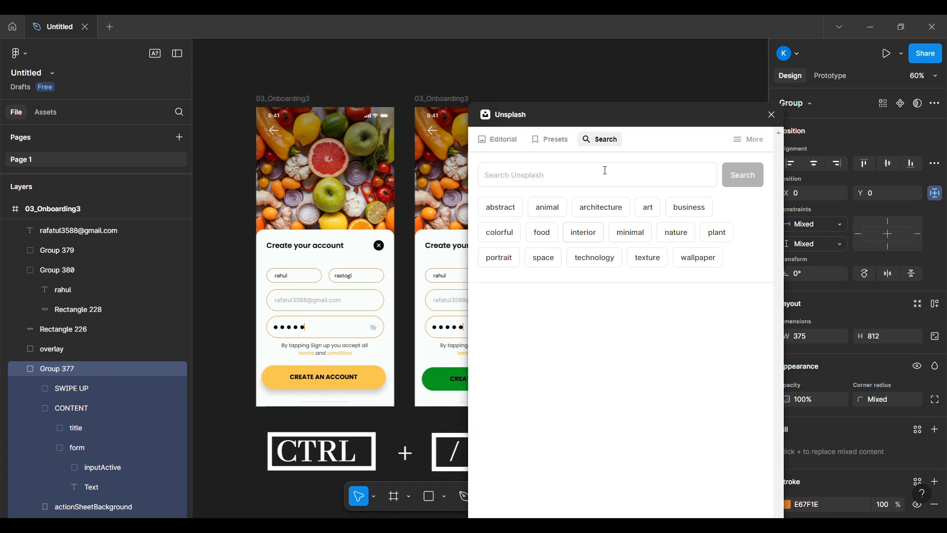
pyautogui.moveTo(637, 119); pyautogui.dragTo(488, 92)
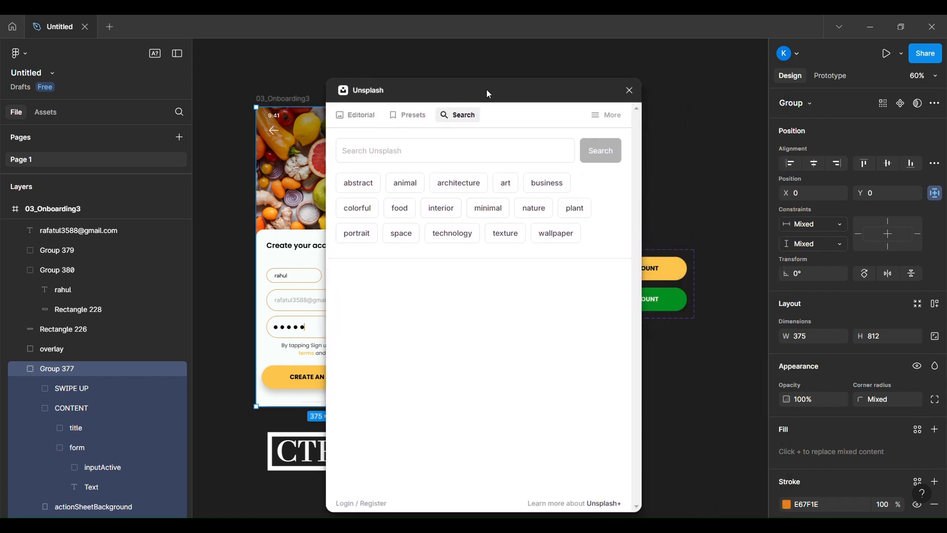
# Browse Unsplash's abstract photos and close the plugin without inserting an image
pyautogui.click(359, 192)
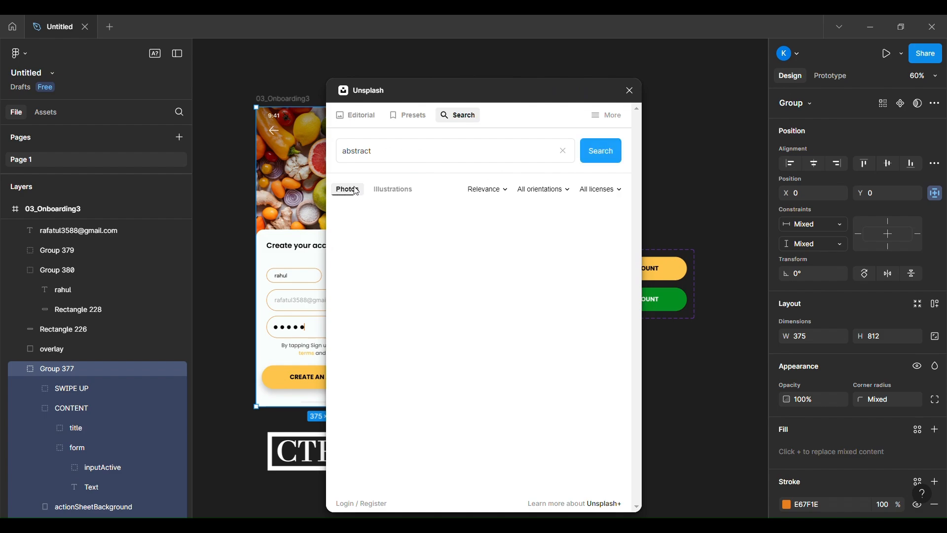
pyautogui.scroll(-6, 409, 371)
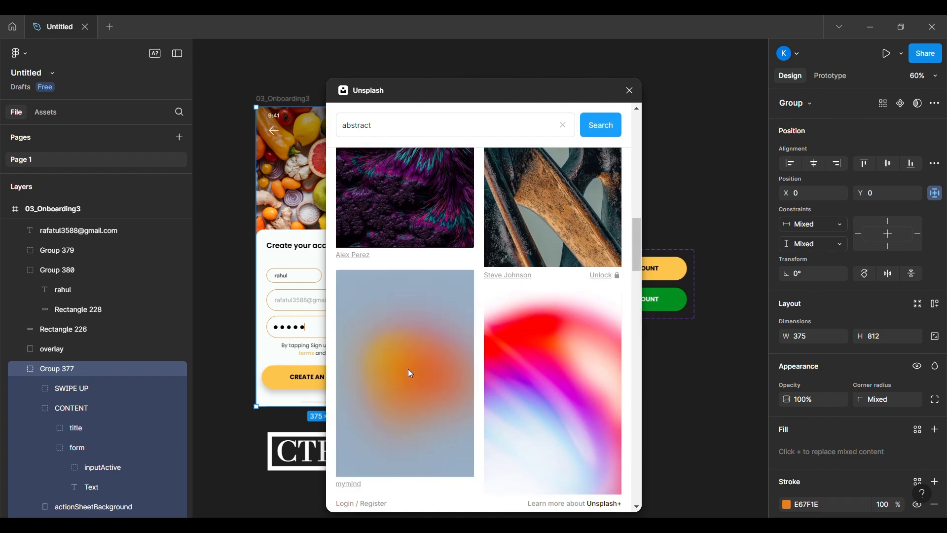
pyautogui.scroll(-15, 409, 369)
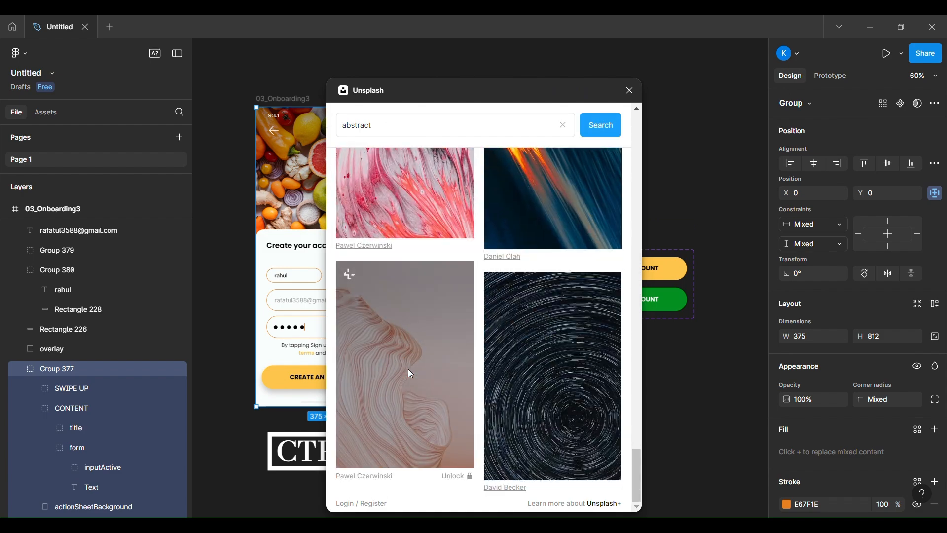
pyautogui.scroll(10, 445, 194)
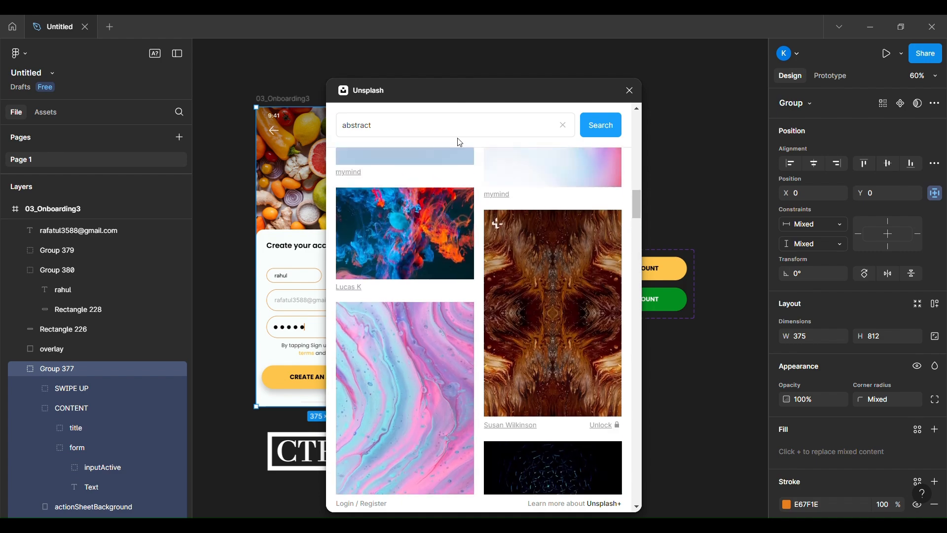
pyautogui.click(629, 91)
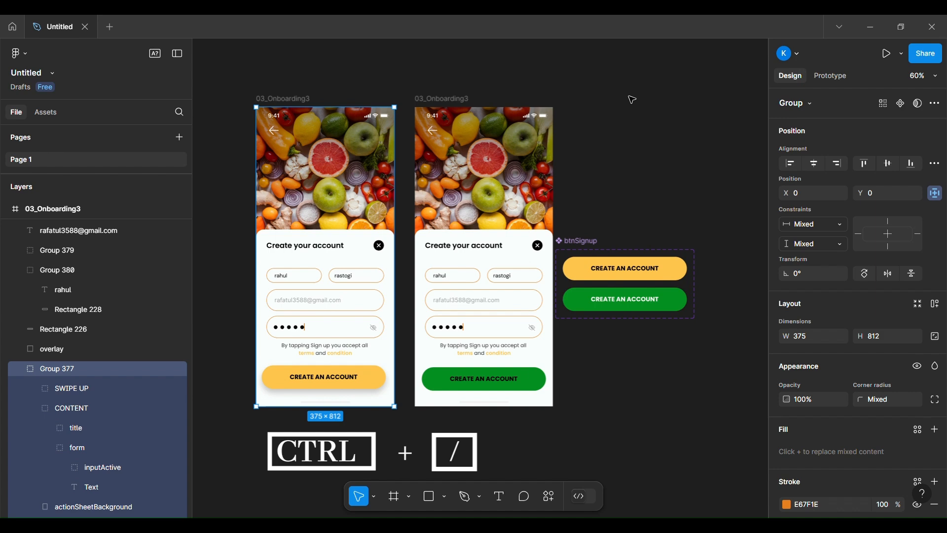
pyautogui.scroll(2, 632, 100)
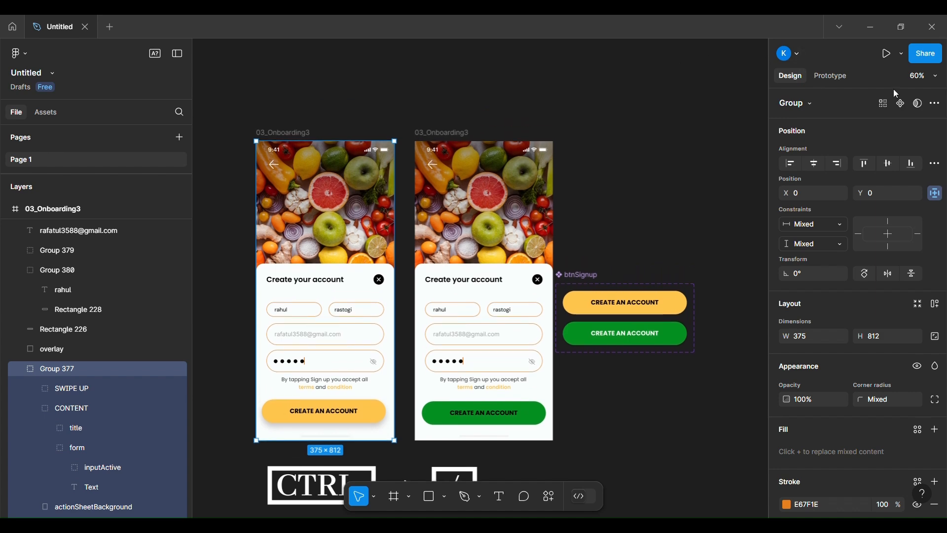